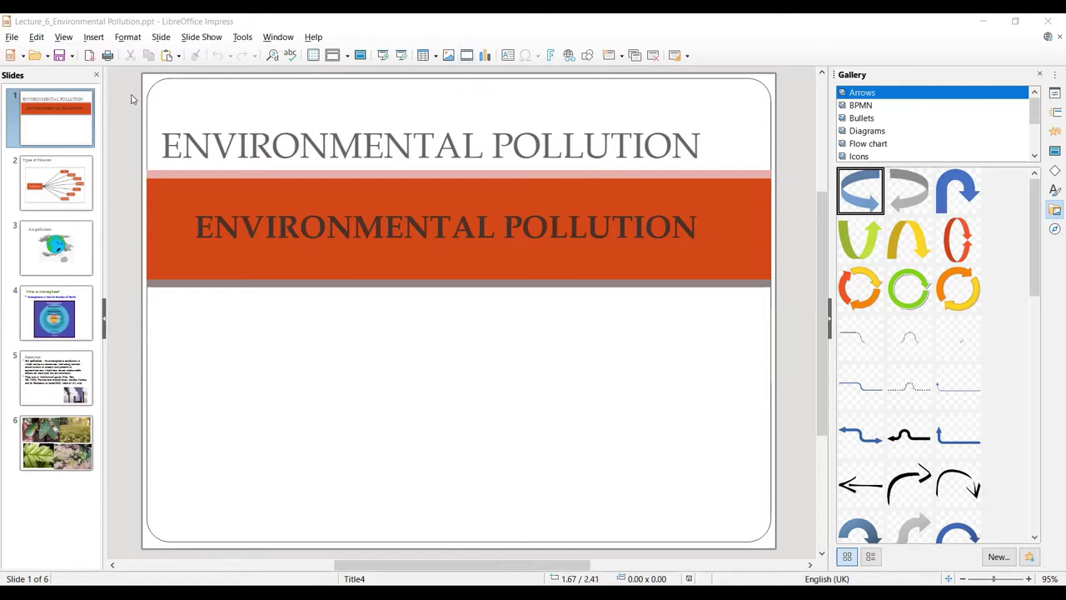
Step: Insert the Hindi-named audio file from Downloads\videos onto the Environmental Pollution title slide
{"action": "left_click", "coordinate": [95, 38]}
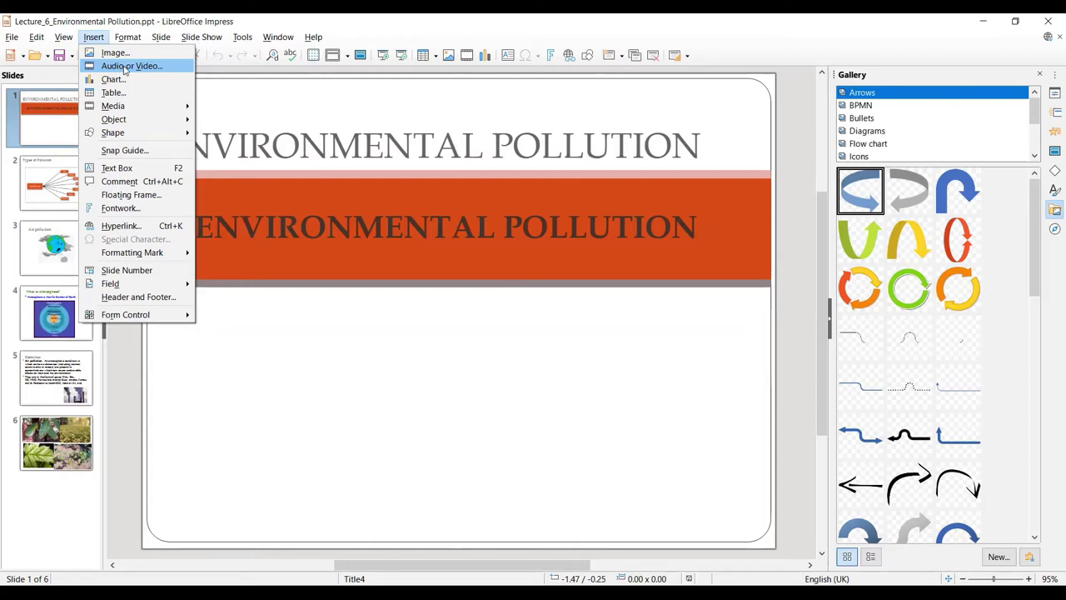
{"action": "left_click", "coordinate": [124, 70]}
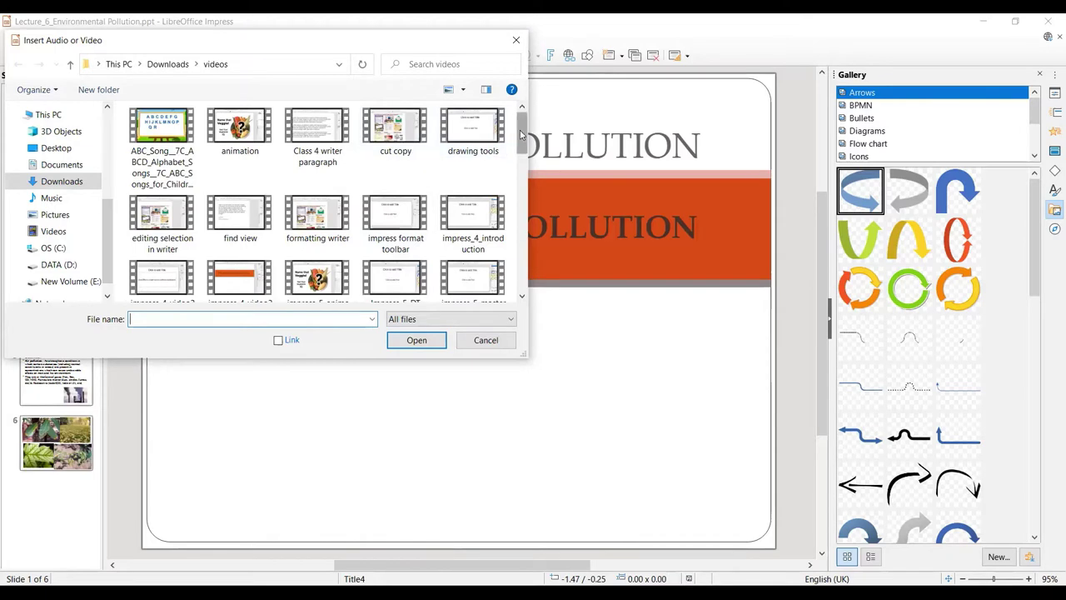
{"action": "scroll", "coordinate": [517, 185], "scroll_direction": "down", "scroll_amount": 1}
{"action": "mouse_move", "coordinate": [522, 137]}
{"action": "left_mouse_down"}
{"action": "mouse_move", "coordinate": [522, 287]}
{"action": "mouse_move", "coordinate": [522, 127]}
{"action": "mouse_move", "coordinate": [522, 259]}
{"action": "left_mouse_up"}
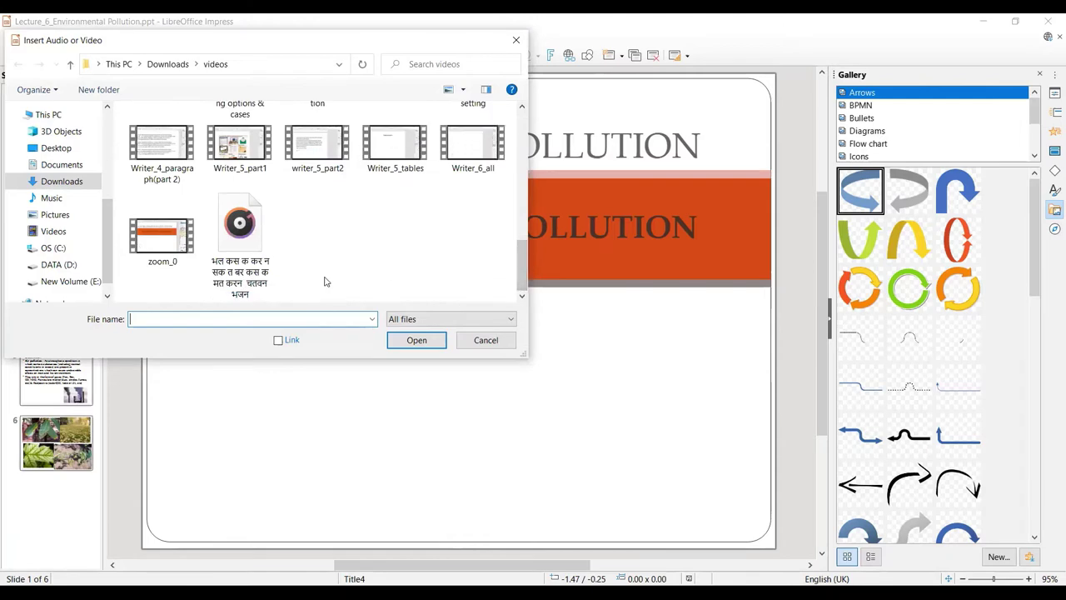
{"action": "left_click", "coordinate": [242, 257]}
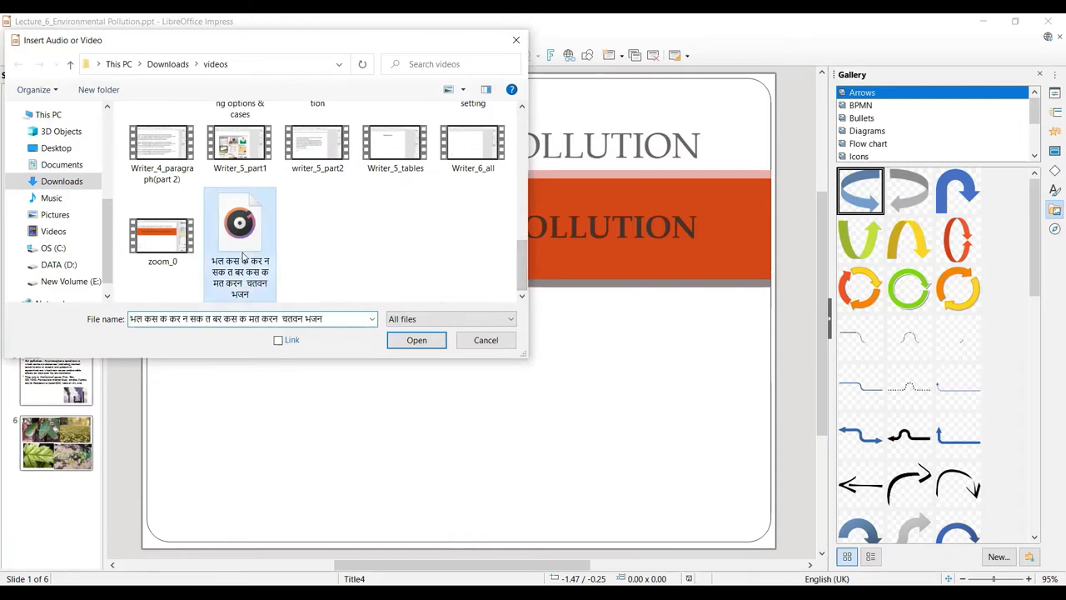
{"action": "left_click", "coordinate": [424, 348]}
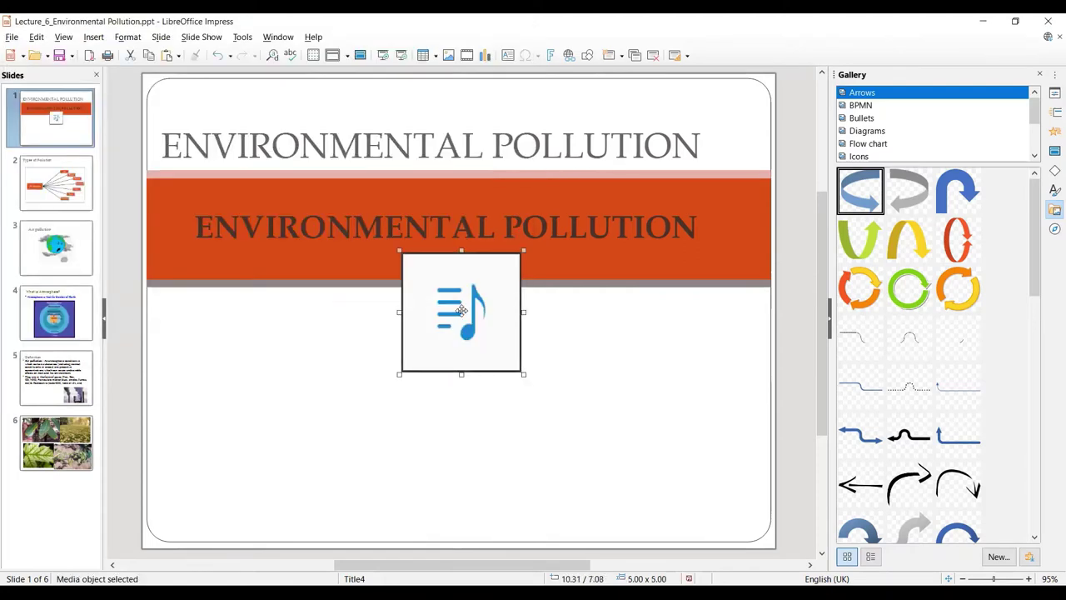
Step: Drag the audio object below the orange banner and open its context menu
{"action": "left_click_drag", "start_coordinate": [461, 308], "coordinate": [461, 369]}
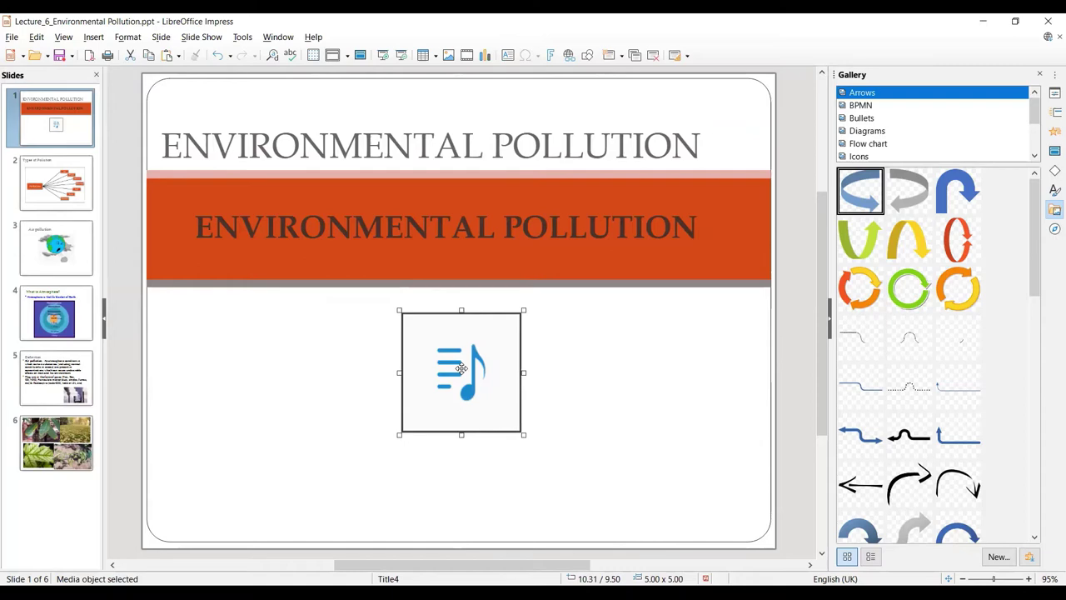
{"action": "right_click", "coordinate": [461, 370]}
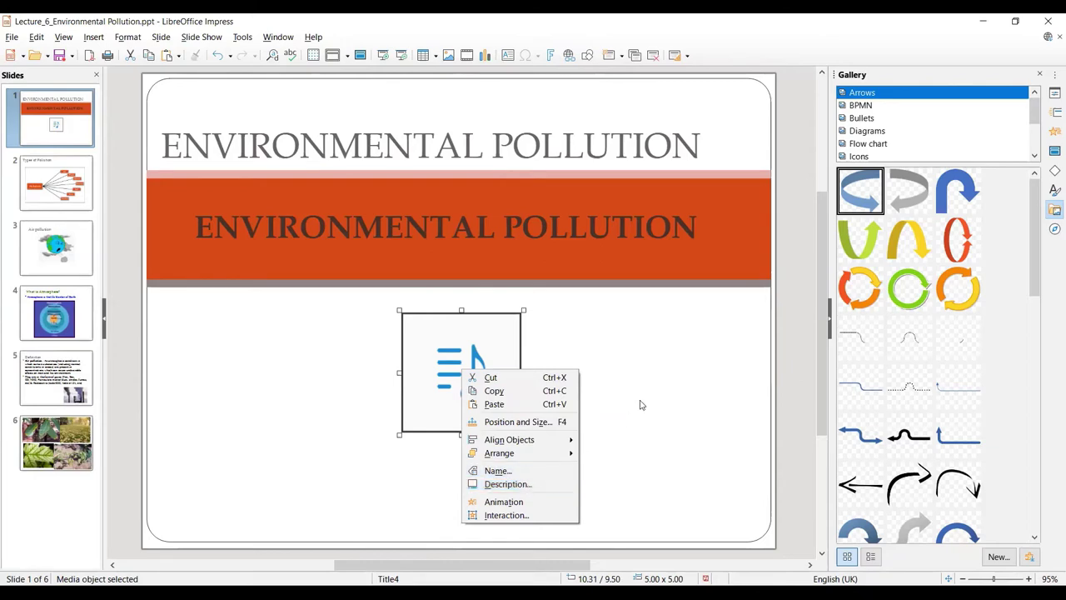
Step: Cut the audio object, paste it onto the Air pollution slide, and place it left of the globe
{"action": "left_click", "coordinate": [492, 378]}
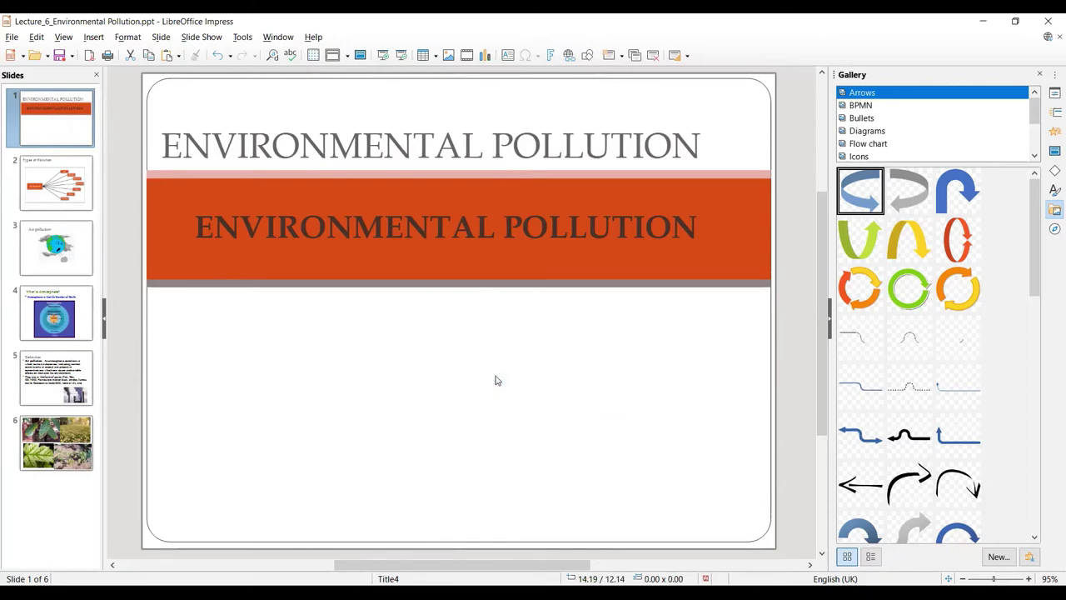
{"action": "left_click", "coordinate": [61, 247]}
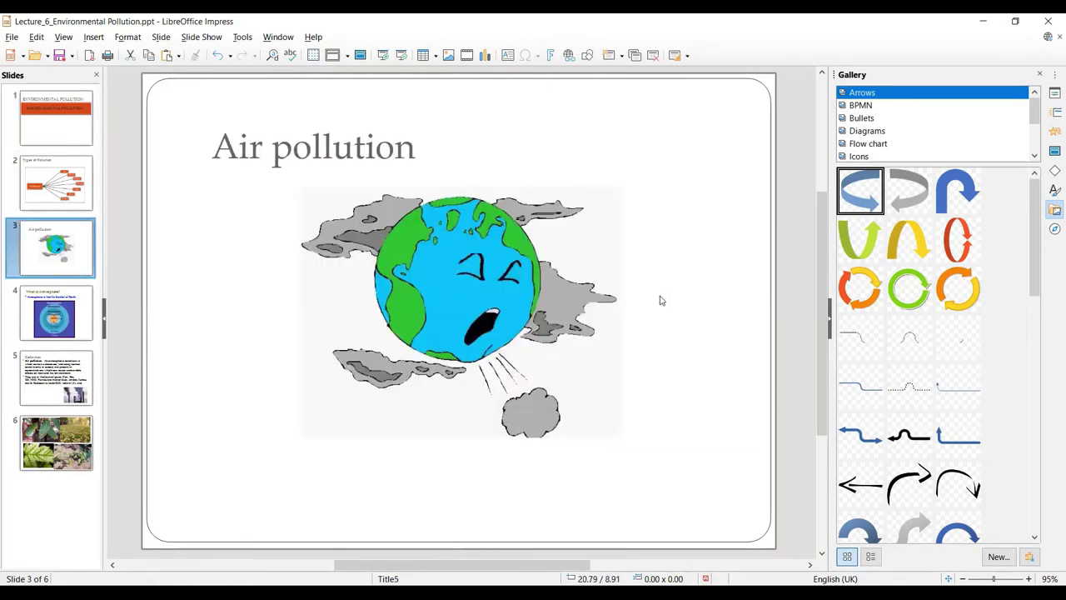
{"action": "key", "text": "ctrl+v"}
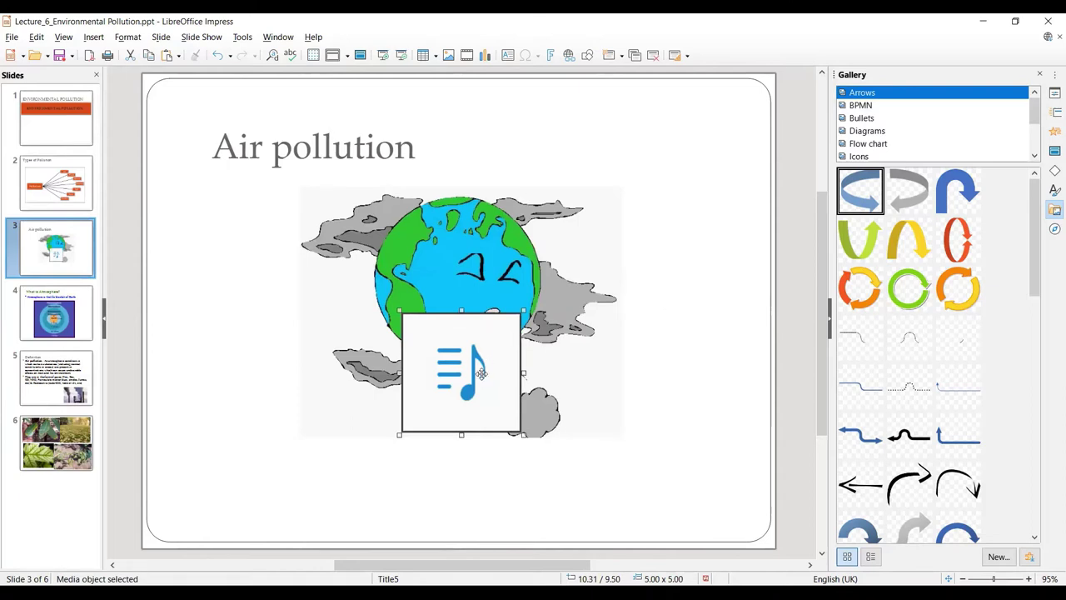
{"action": "mouse_move", "coordinate": [482, 373]}
{"action": "left_mouse_down"}
{"action": "mouse_move", "coordinate": [245, 358]}
{"action": "mouse_move", "coordinate": [222, 310]}
{"action": "left_mouse_up"}
{"action": "left_click", "coordinate": [91, 38]}
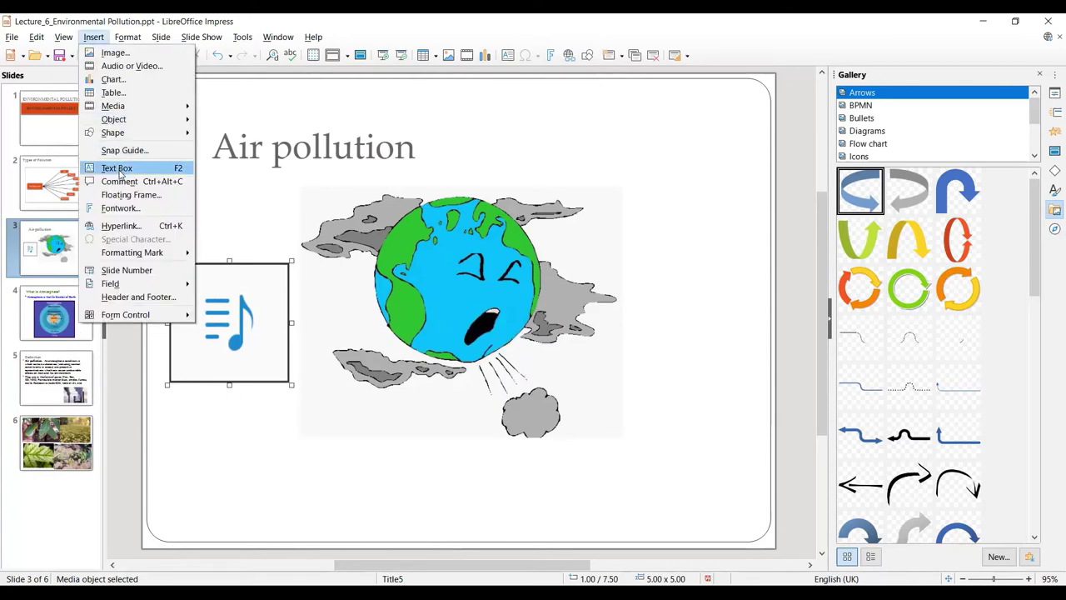
Step: Add a text box reading 'BHAJAN' beneath the audio object, then reselect the clip
{"action": "left_click", "coordinate": [116, 168]}
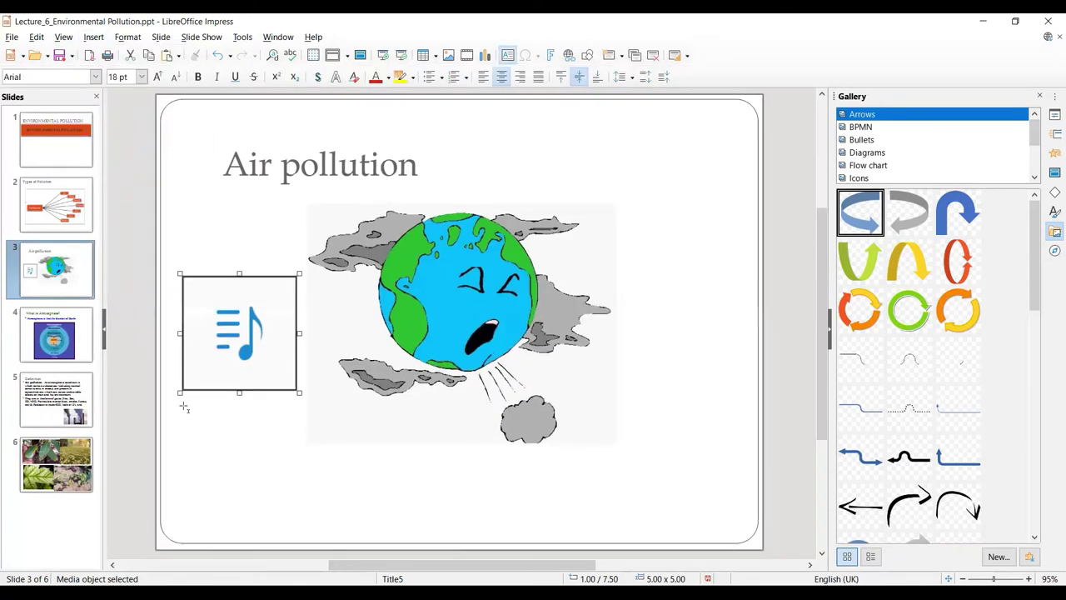
{"action": "left_click_drag", "start_coordinate": [179, 406], "coordinate": [285, 432]}
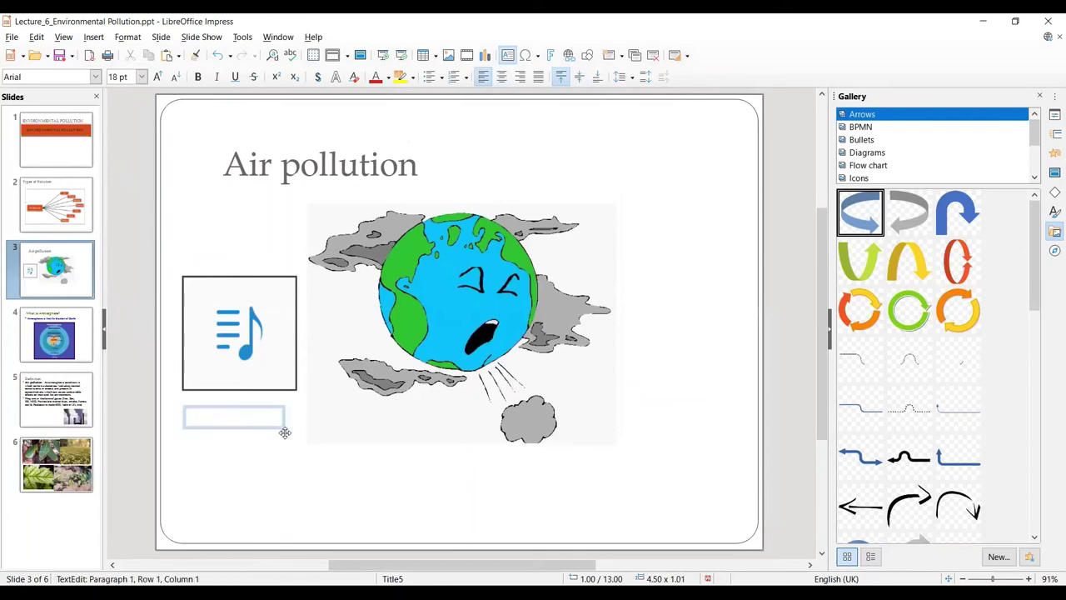
{"action": "type", "text": "b"}
{"action": "key", "text": "BackSpace"}
{"action": "type", "text": "BHAJAN"}
{"action": "left_click", "coordinate": [286, 492]}
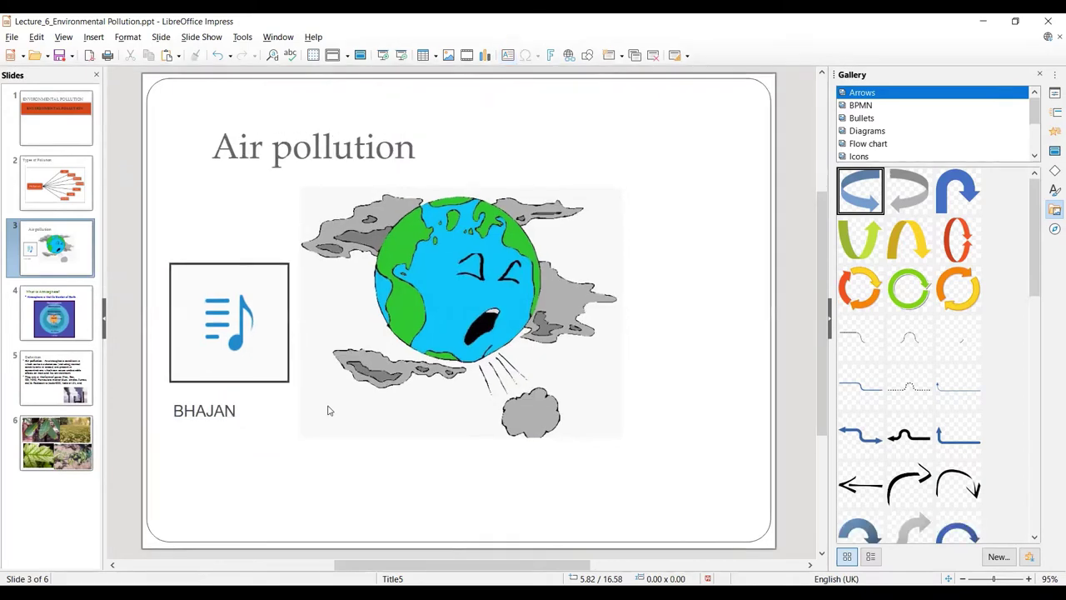
{"action": "left_click", "coordinate": [269, 366]}
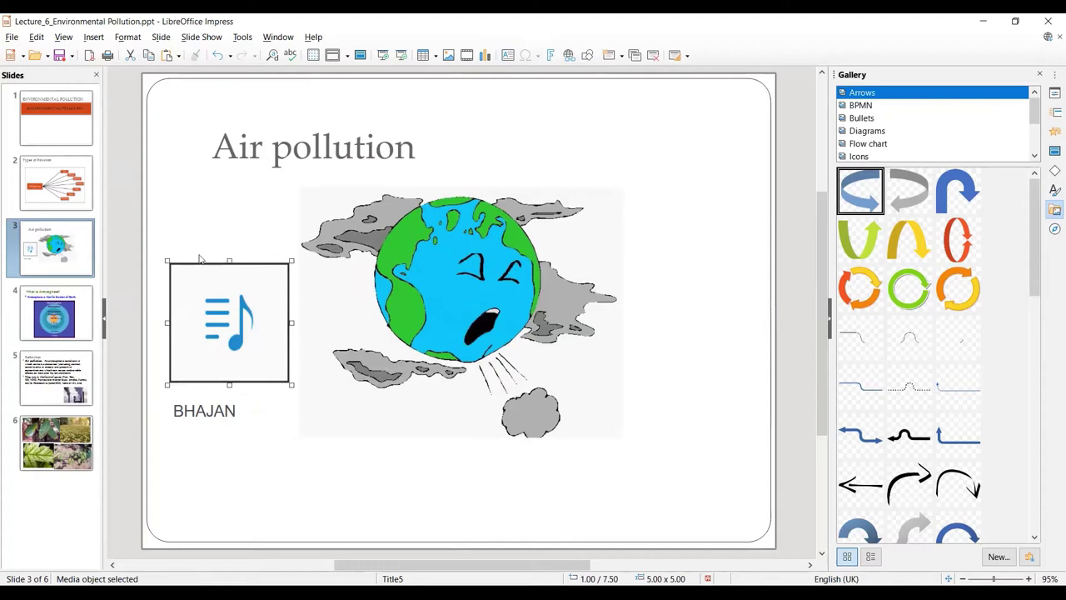
{"action": "left_click", "coordinate": [197, 37]}
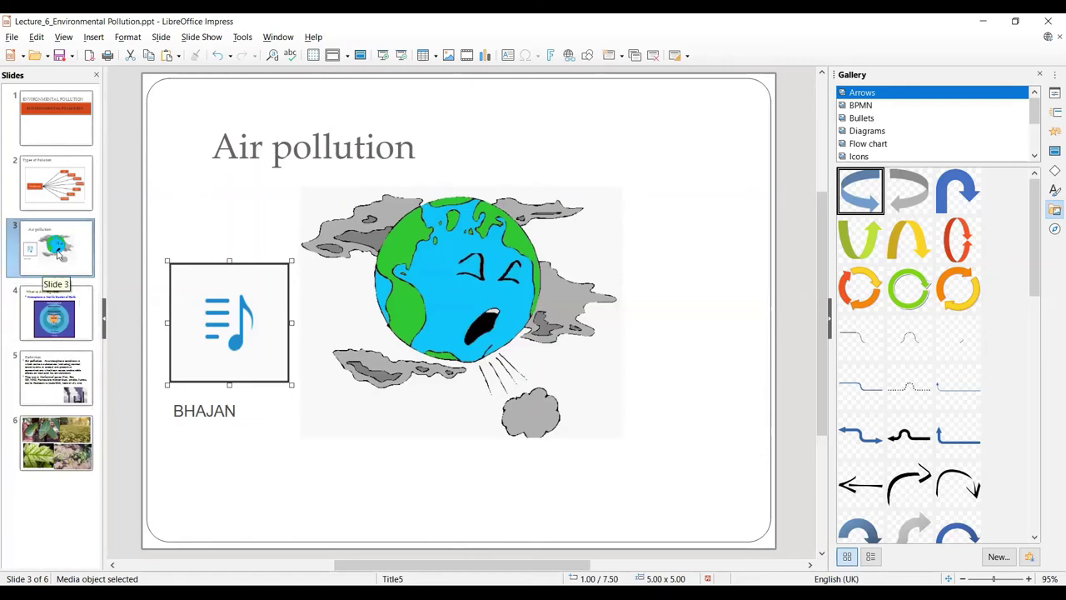
Step: Add a blank slide 4 after the Air pollution slide and insert the ABC_Song video onto it
{"action": "left_click", "coordinate": [164, 37]}
{"action": "left_click", "coordinate": [187, 52]}
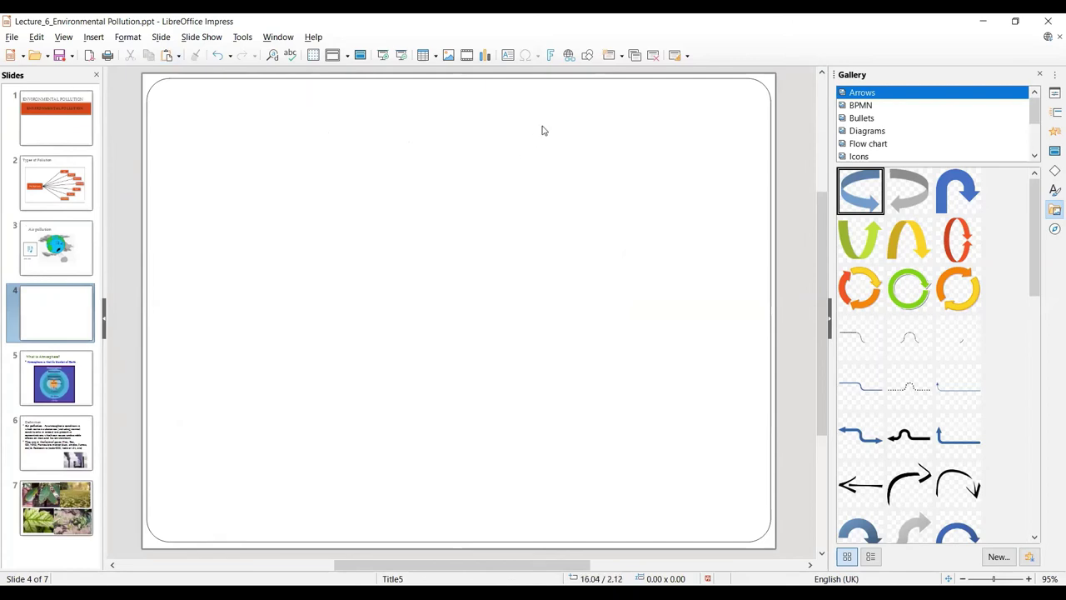
{"action": "left_click", "coordinate": [466, 55]}
{"action": "mouse_move", "coordinate": [161, 167]}
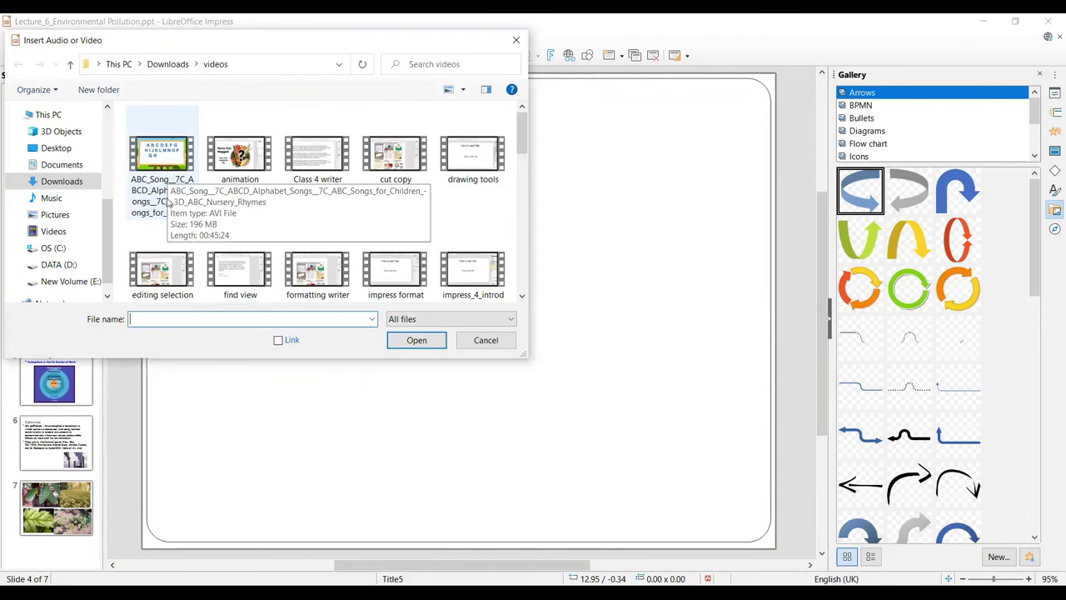
{"action": "left_click", "coordinate": [159, 185]}
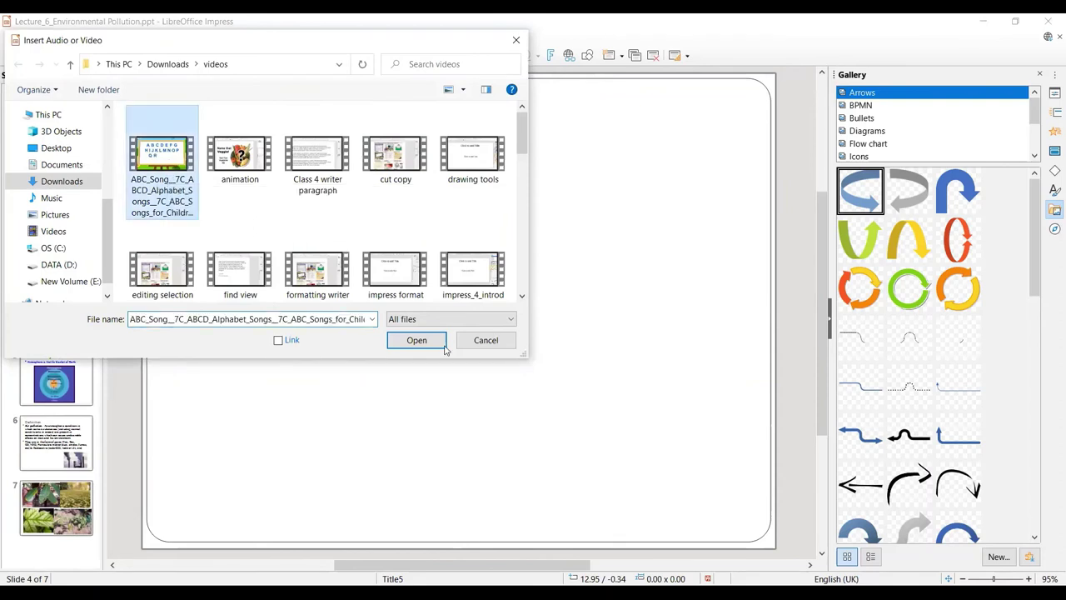
{"action": "left_click", "coordinate": [419, 341]}
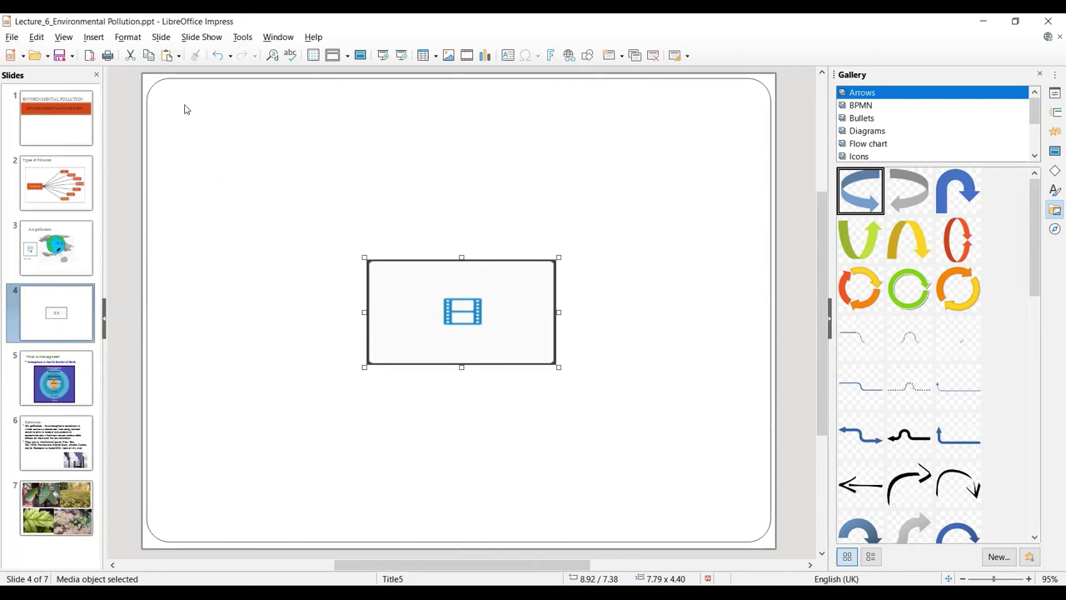
{"action": "left_click", "coordinate": [202, 37]}
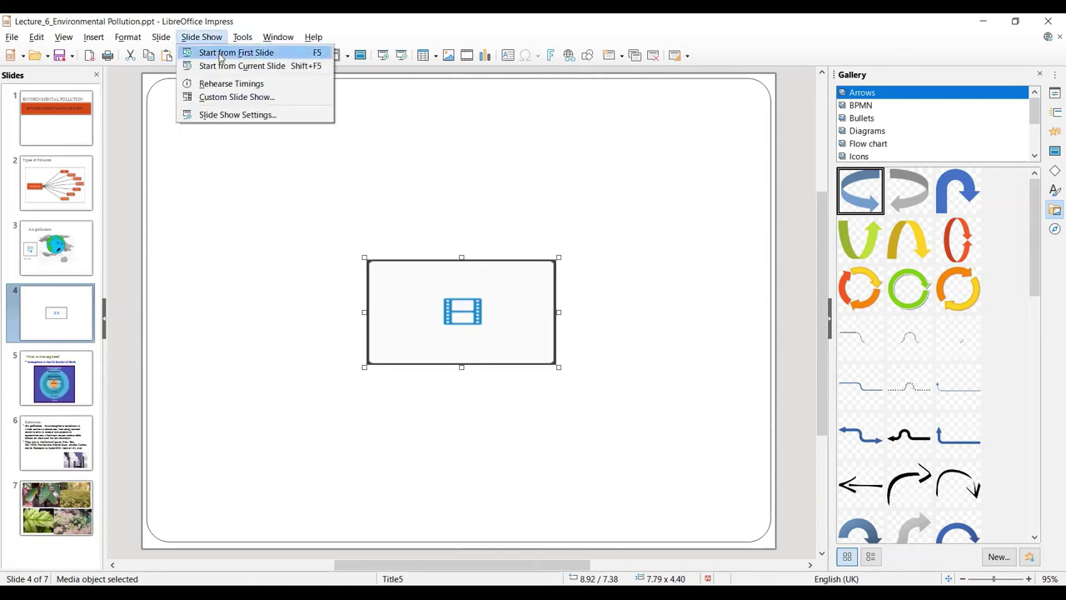